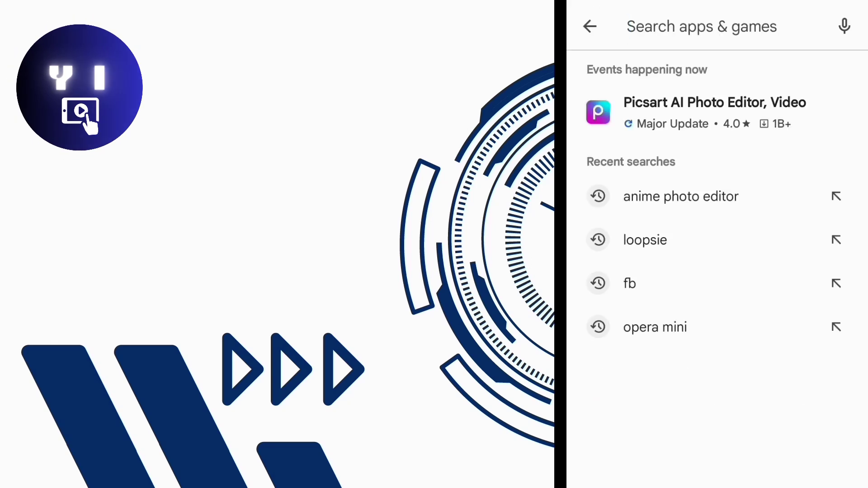
- Search Google Play for 'viridis ai art' using the 'viridis' suggestion
type("viri")
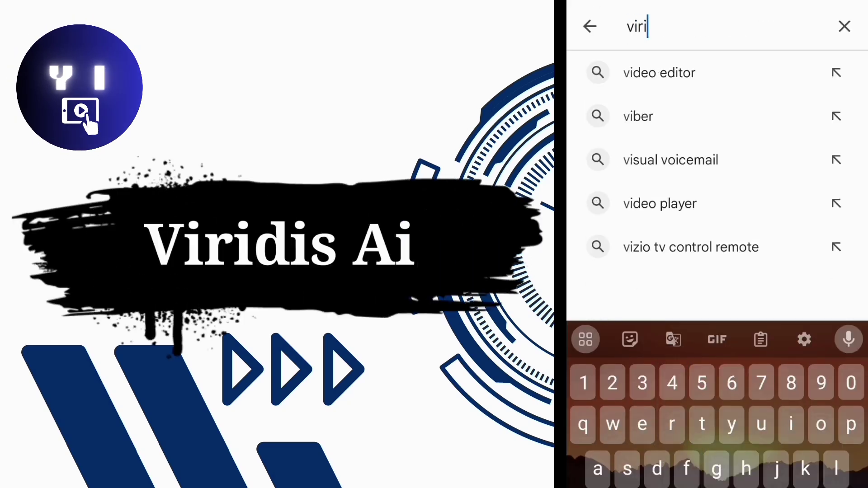
type("d")
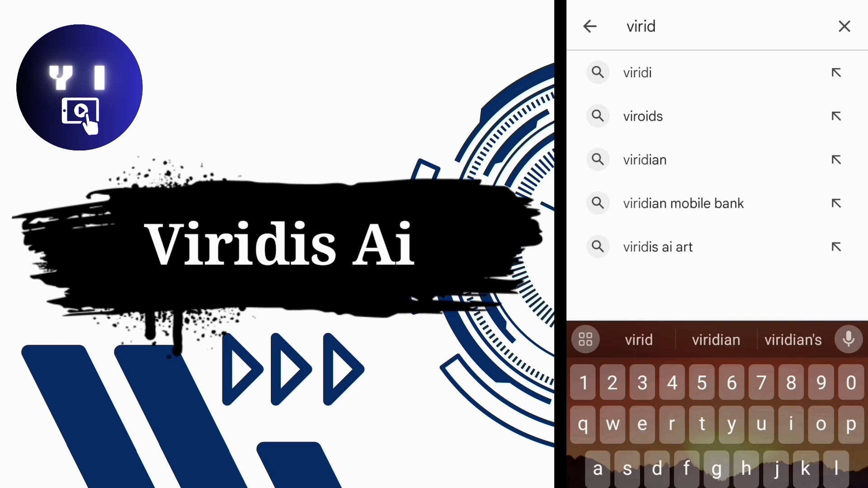
type("is")
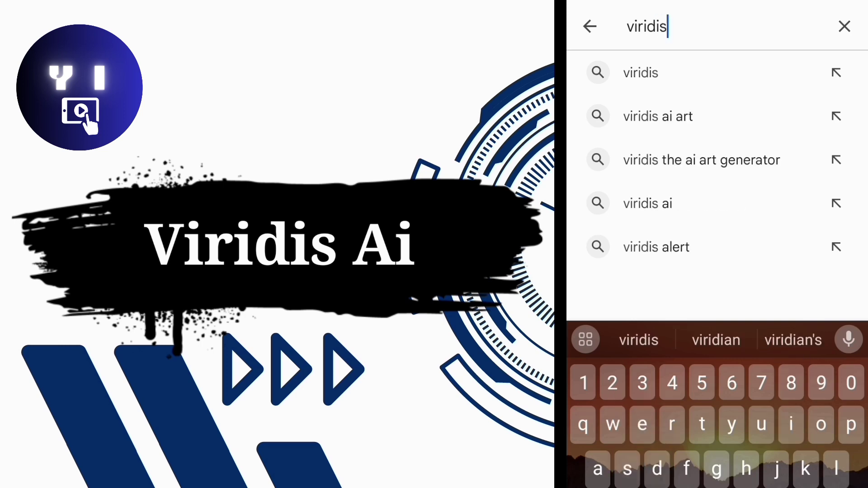
left_click(658, 117)
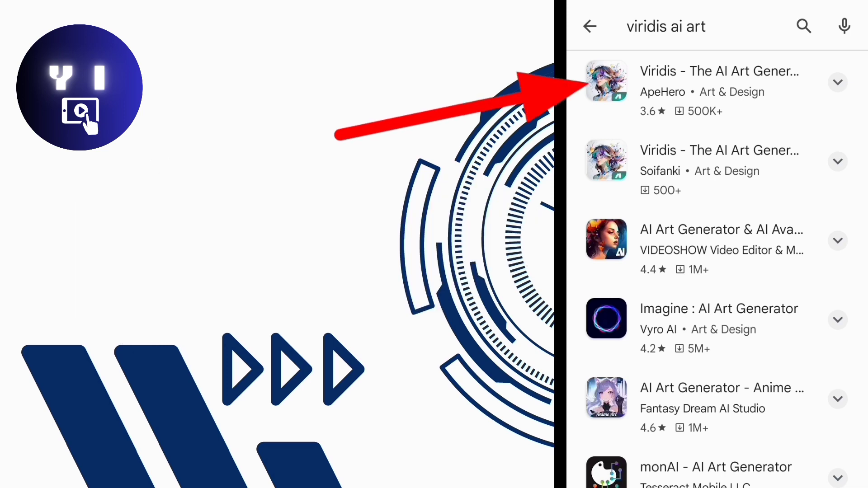
- Browse the screenshots on ApeHero's Viridis app page, then install the app
left_click(719, 86)
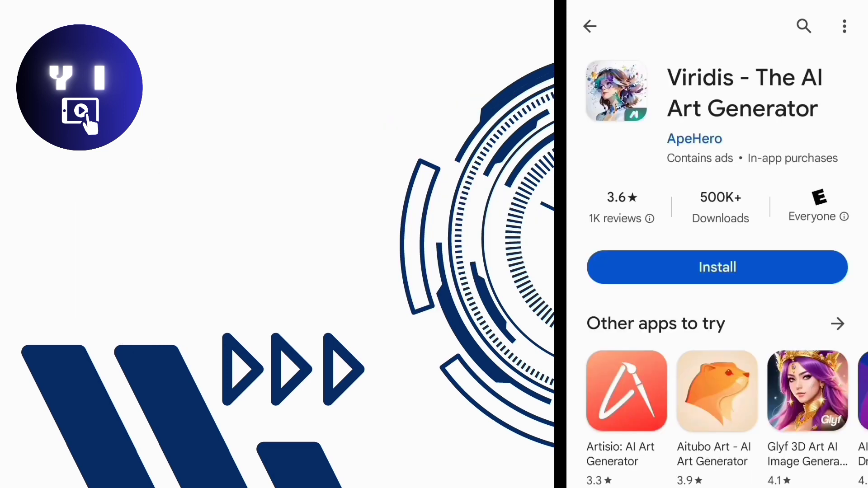
scroll(719, 317, "down", 10)
scroll(719, 312, "right", 3)
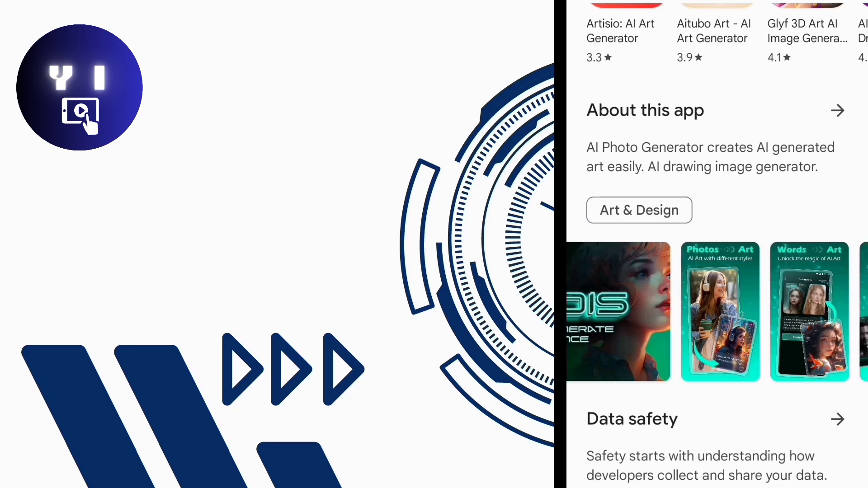
left_click(664, 323)
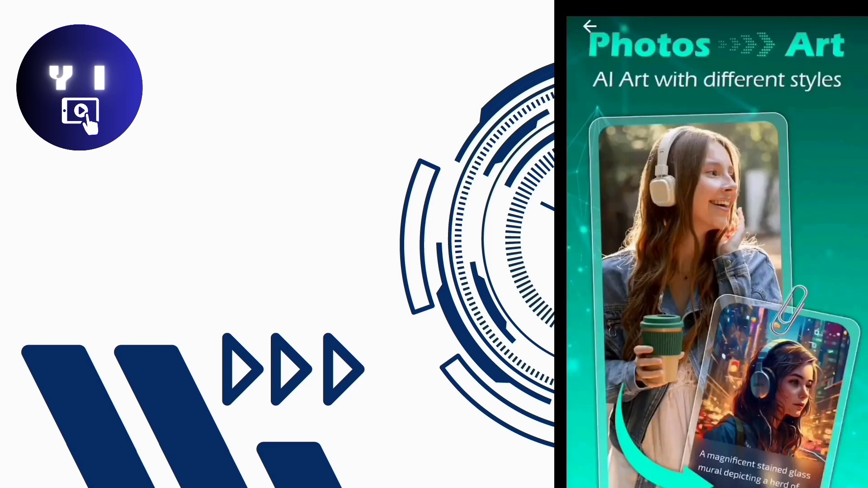
scroll(717, 252, "right", 1)
scroll(716, 252, "right", 1)
scroll(717, 252, "right", 1)
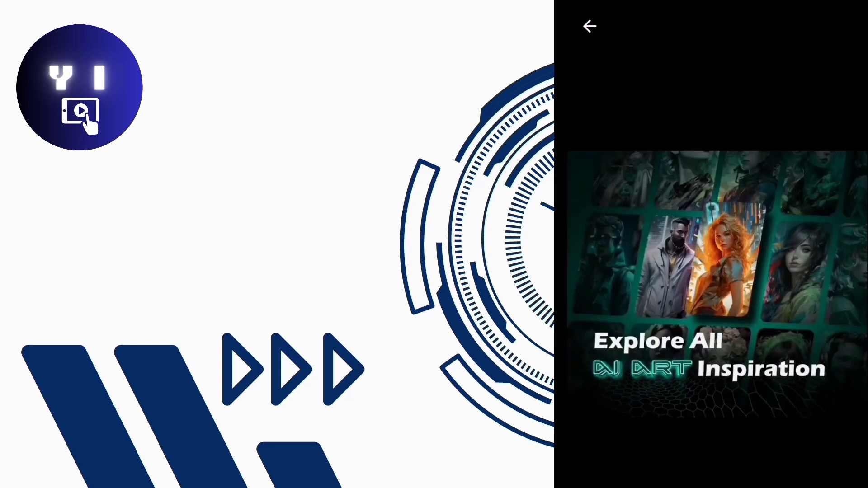
left_click(590, 25)
scroll(719, 272, "up", 5)
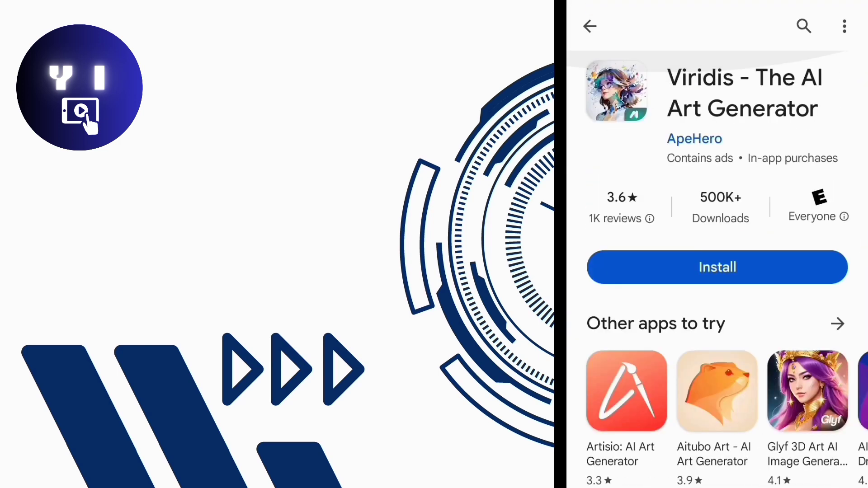
left_click(717, 267)
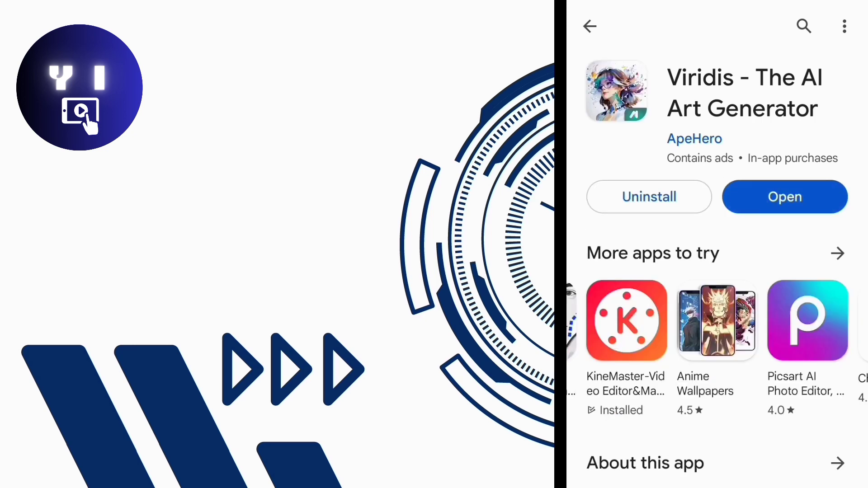
- Launch the installed Viridis app and confirm English as its language
left_click(785, 197)
left_click(785, 445)
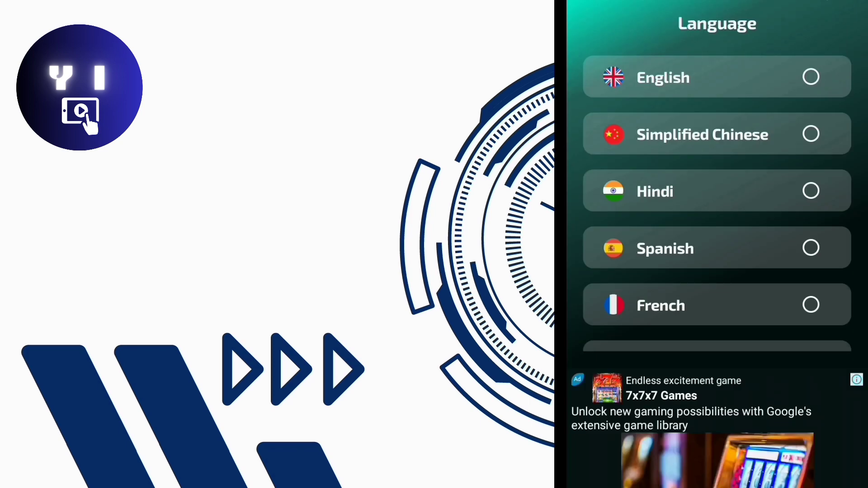
scroll(717, 204, "down", 4)
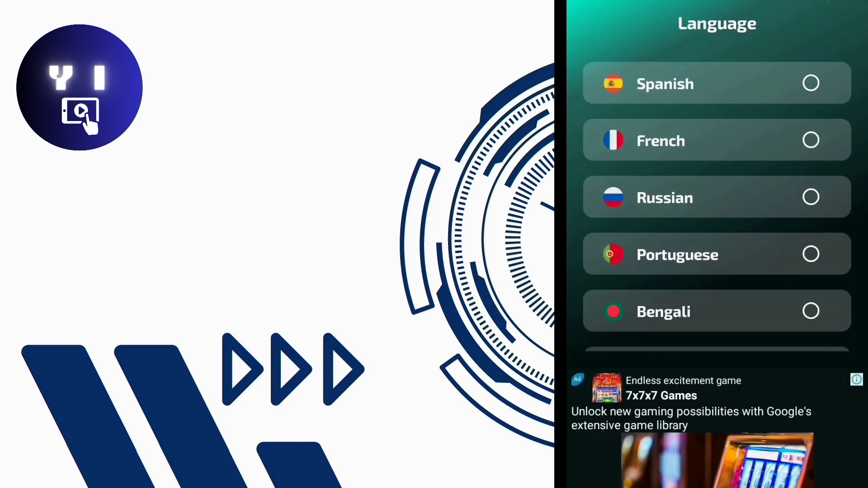
scroll(718, 204, "down", 10)
scroll(718, 203, "up", 5)
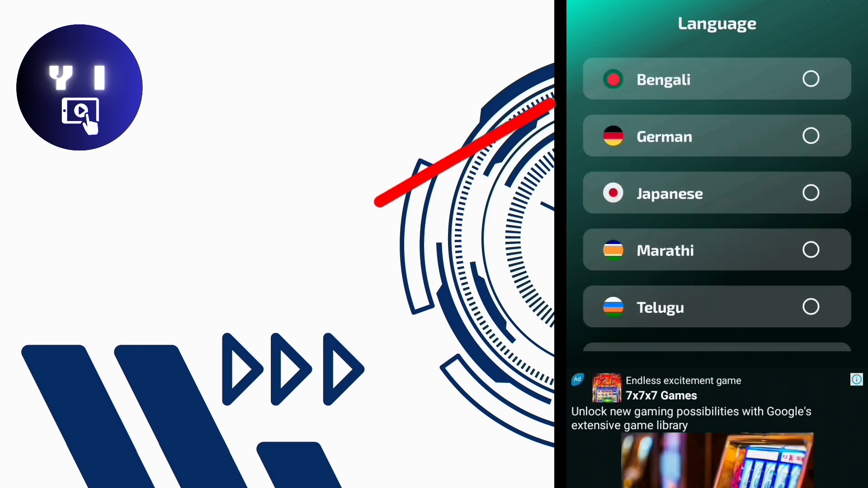
scroll(718, 204, "up", 5)
left_click(717, 77)
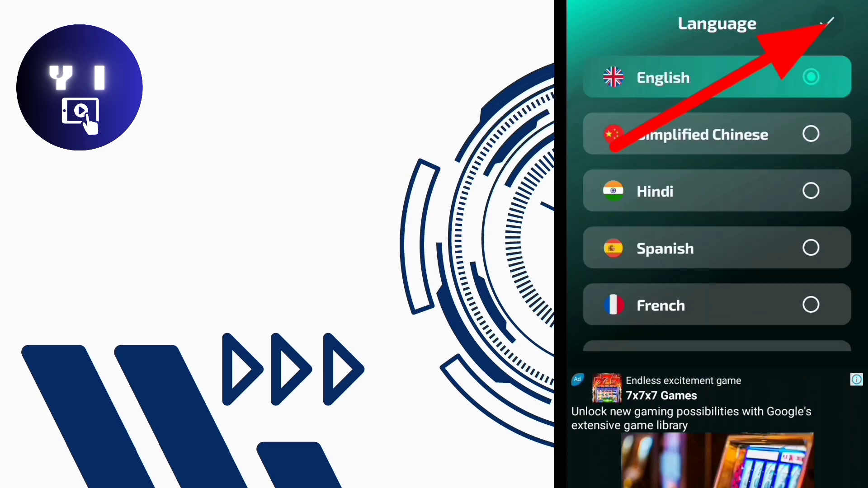
left_click(828, 21)
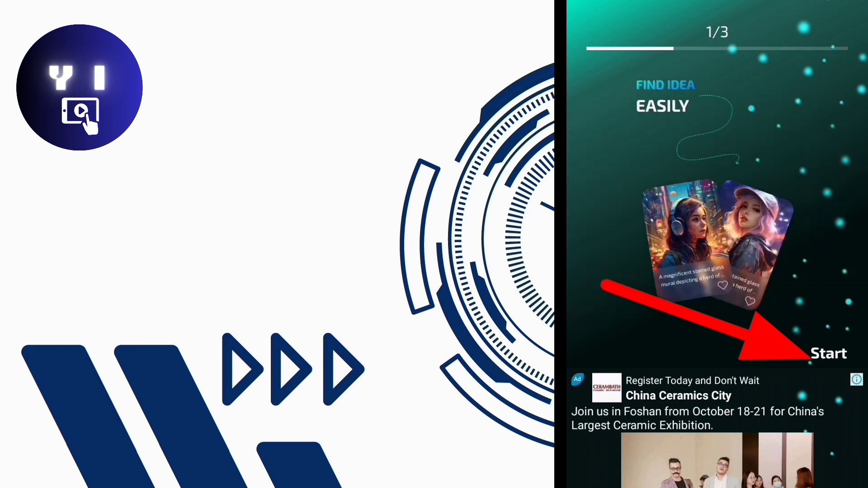
- Get past the onboarding into the app
left_click(828, 354)
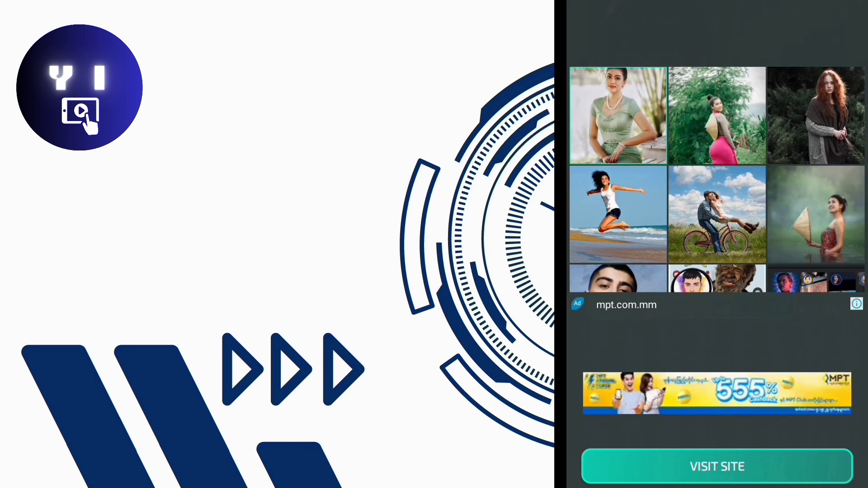
- Crop the green-dress photo to a 2:3 portrait and load it
left_click(618, 115)
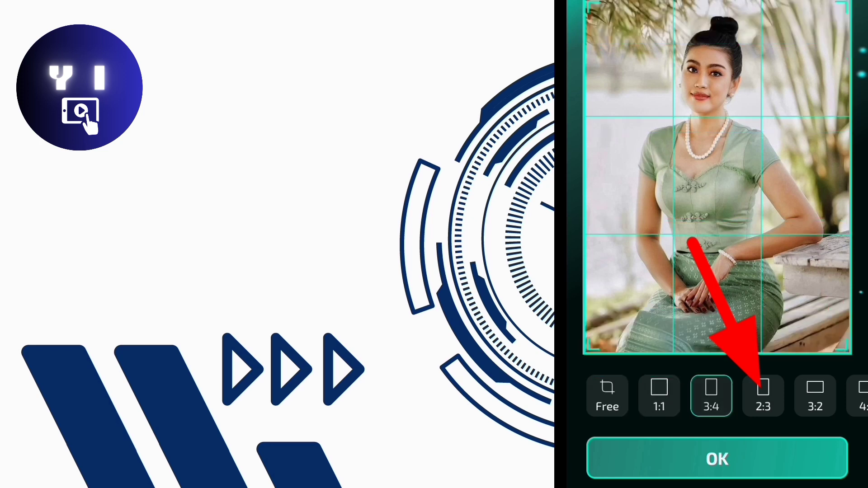
left_click(763, 395)
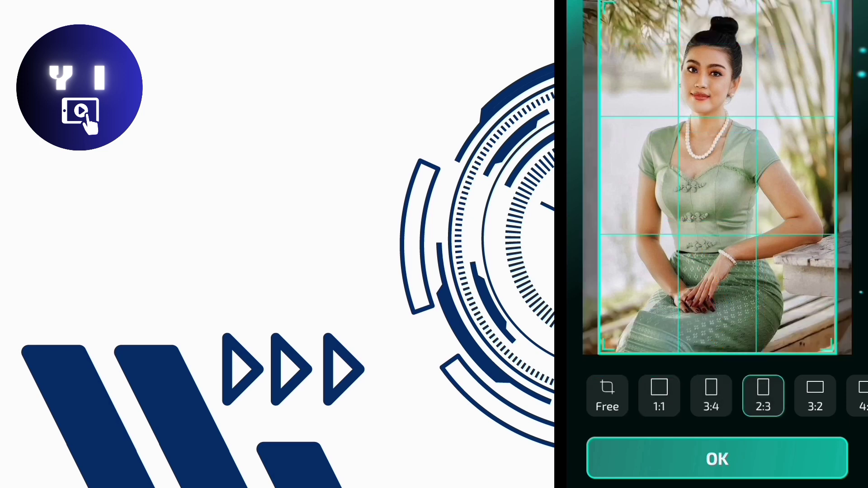
left_click(815, 396)
left_click(763, 396)
left_click(607, 396)
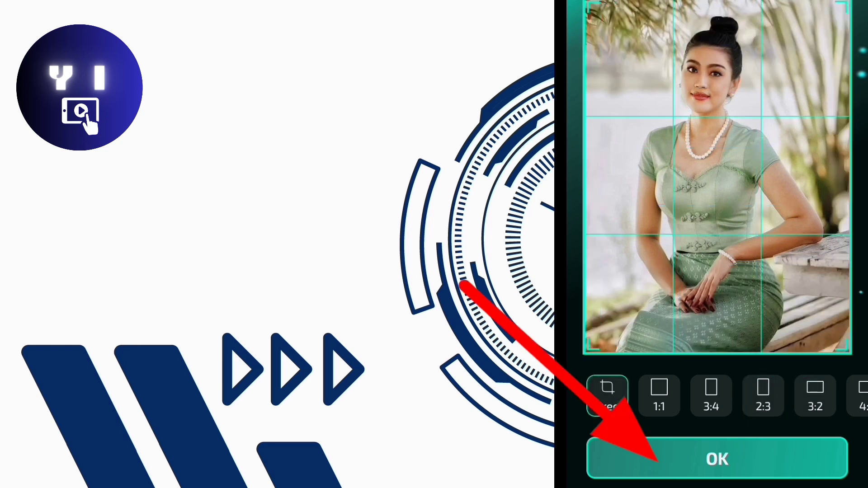
left_click(763, 396)
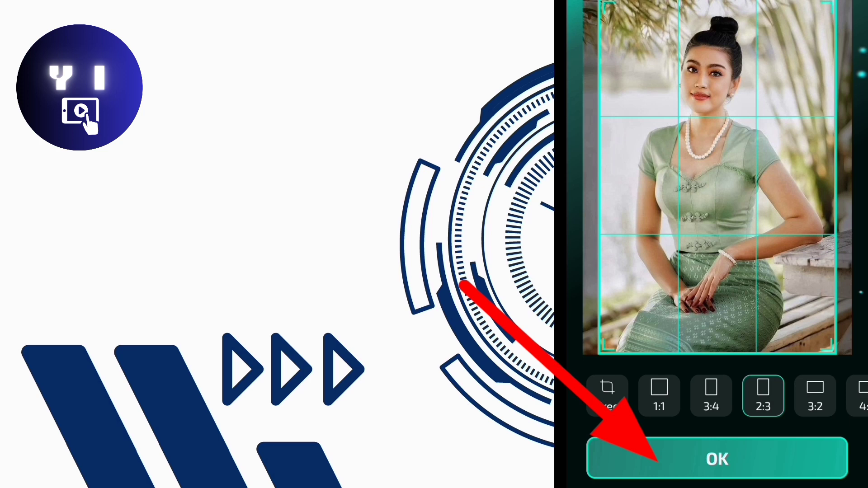
left_click(718, 459)
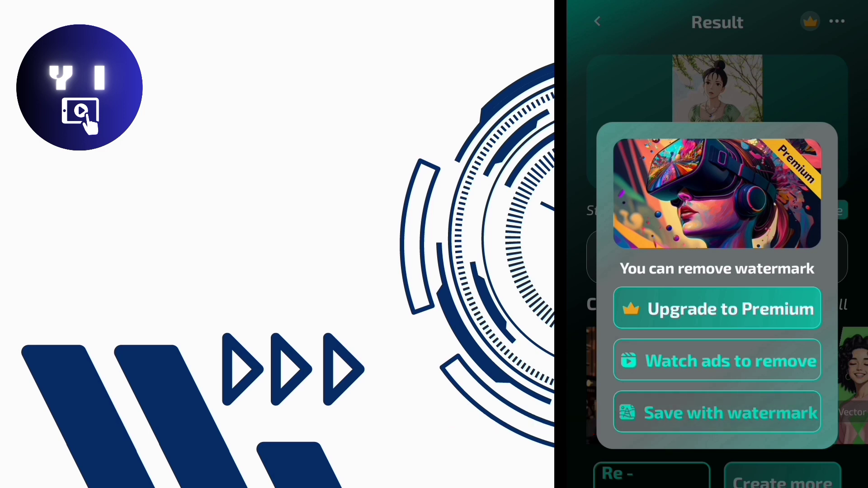
- Save the Ghibli artwork with its watermark and view it full screen in Gallery
left_click(717, 413)
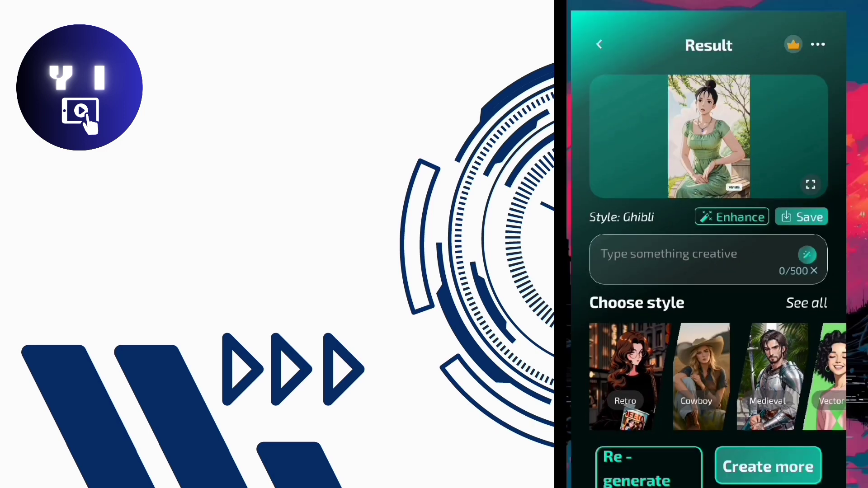
key("super")
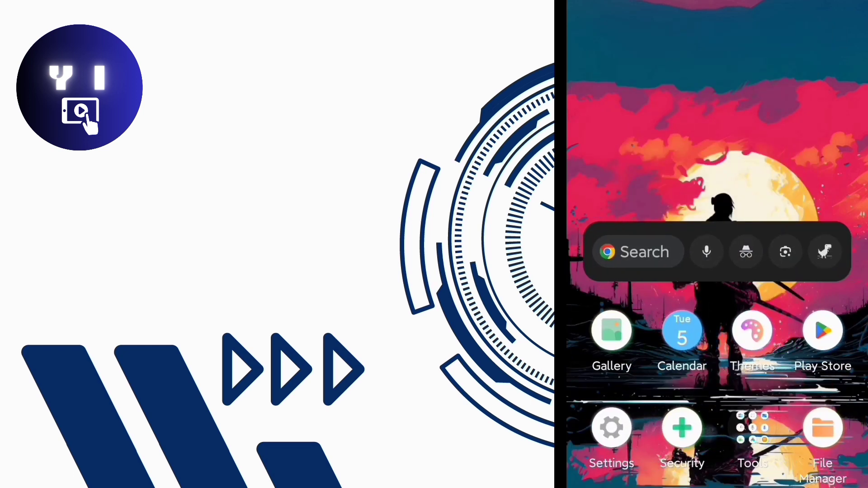
left_click(612, 330)
left_click(679, 131)
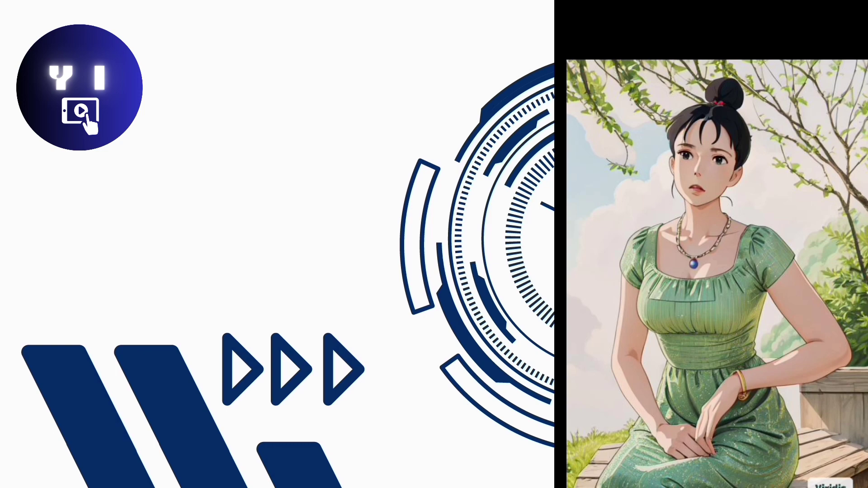
left_click_drag(717, 486, 717, 316)
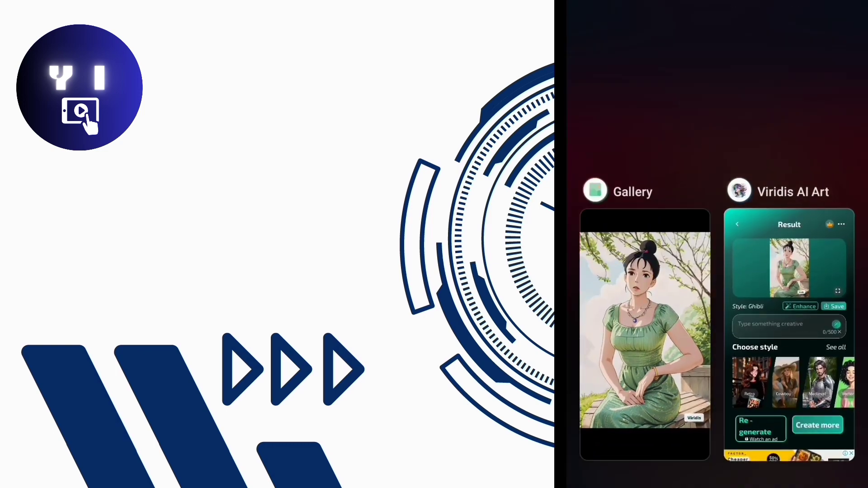
- Back in Viridis, close the preview and run Enhance Image on the Ghibli portrait
left_click(789, 267)
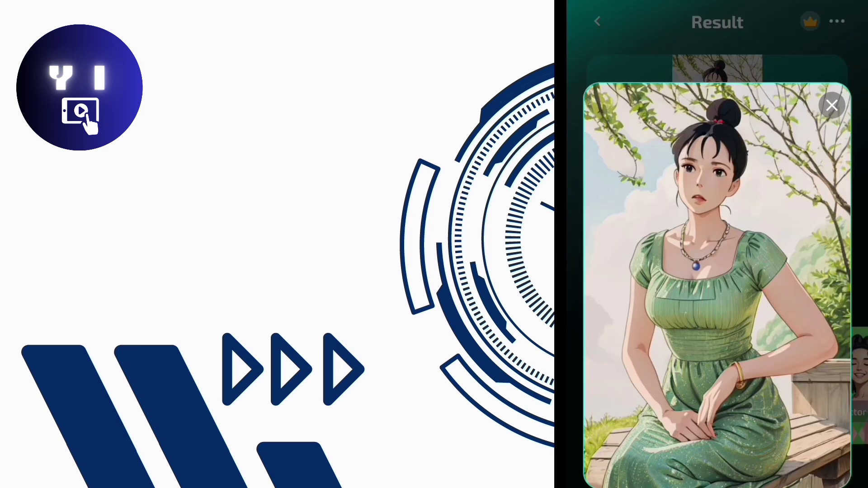
left_click(832, 105)
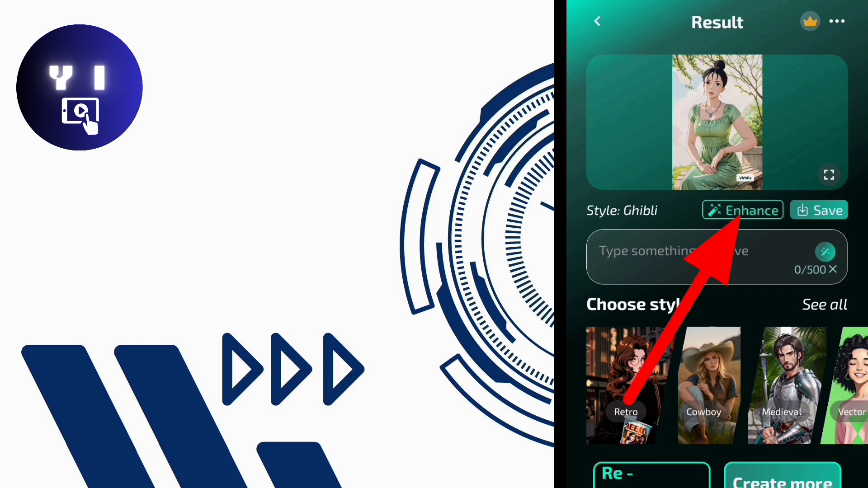
left_click(743, 211)
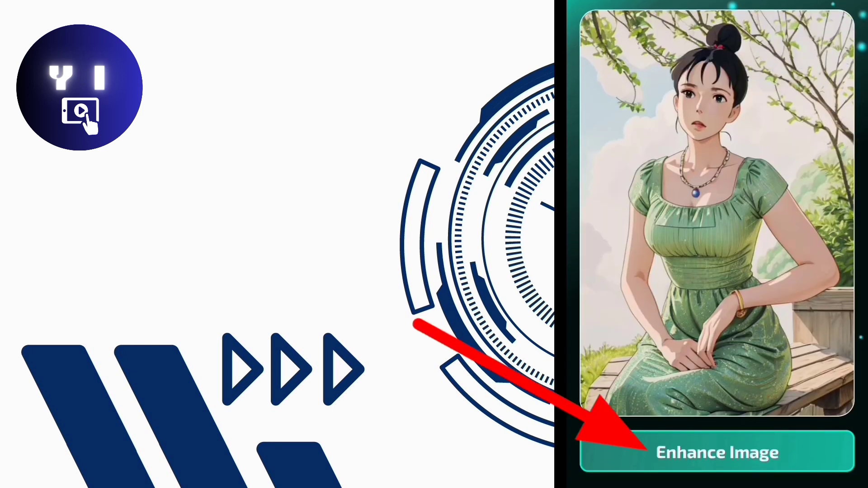
left_click(717, 452)
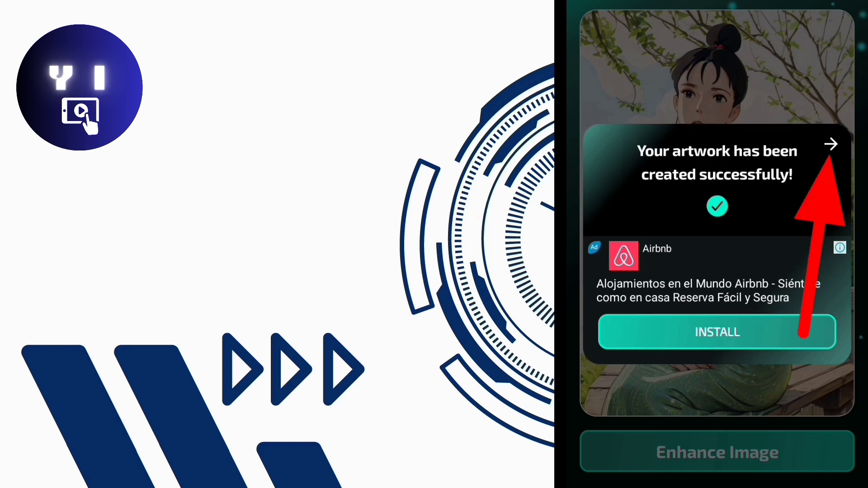
- Dismiss the success popup to reveal the Before/After comparison
left_click(831, 144)
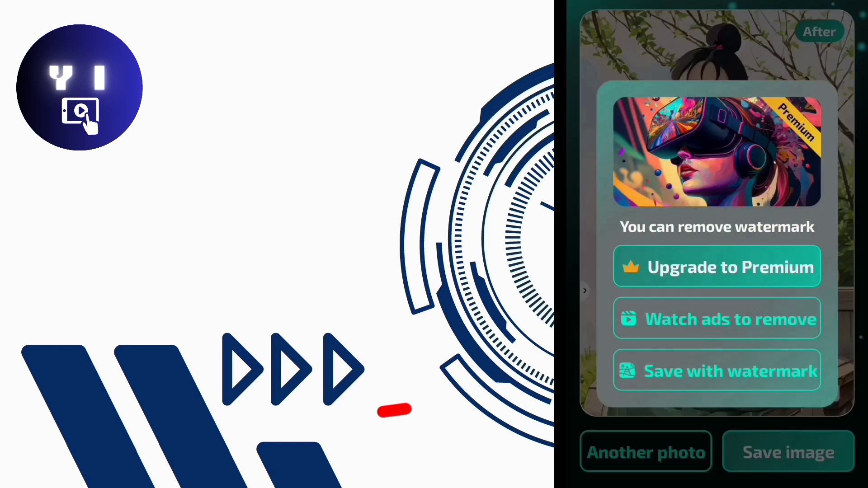
- Choose Save with watermark for the enhanced portrait
left_click(662, 370)
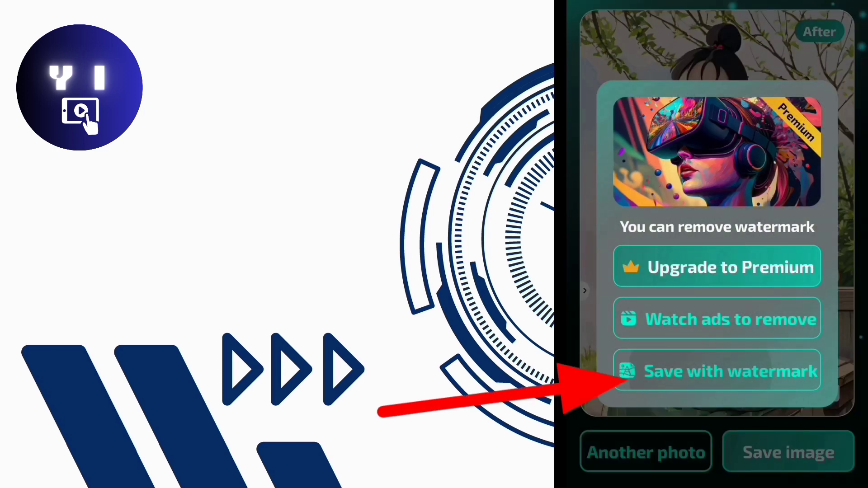